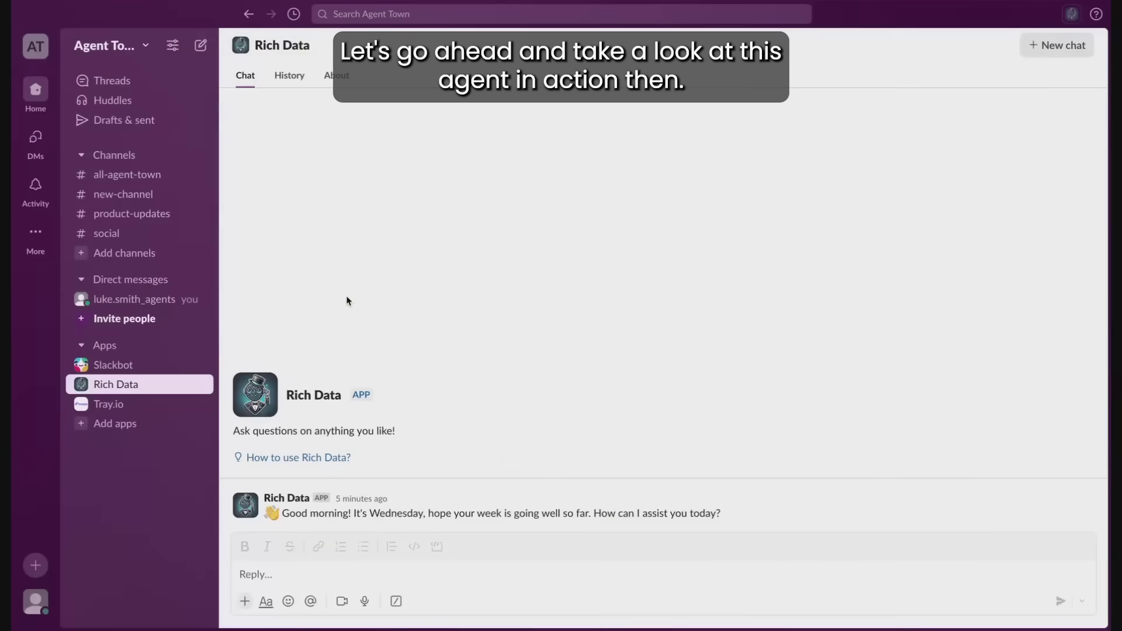
Step: Send Rich Data a pasted prompt to review six months of feature-x tickets for the FAQ page
left_click(306, 578)
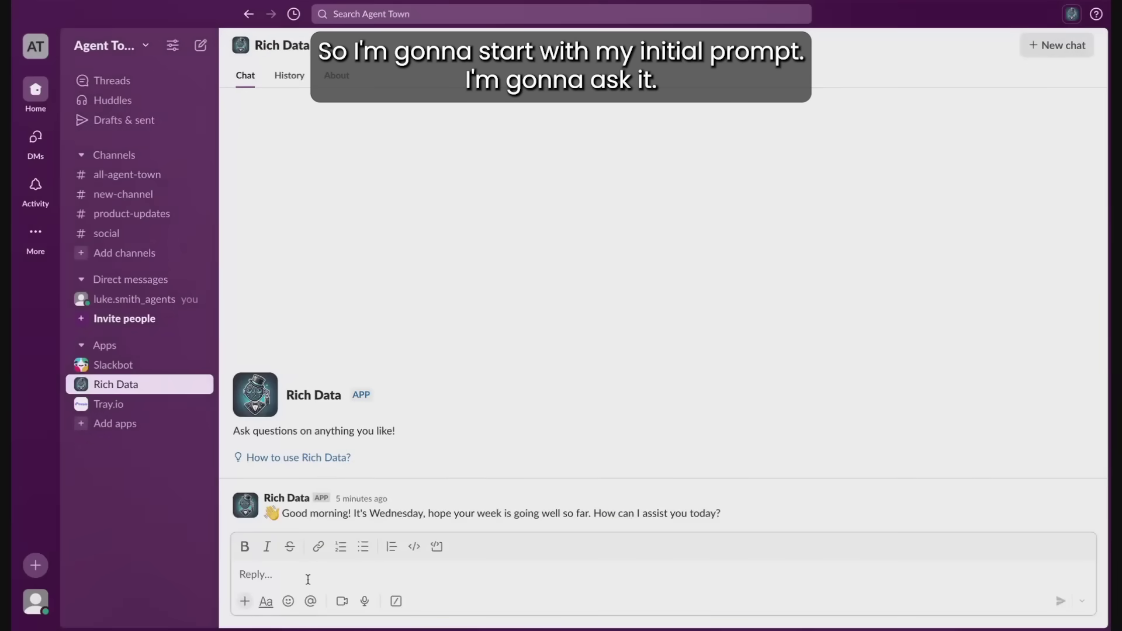
type("Can you take a look at the last 6 months of tickets related to feature-x. We want to update the FAQ page.")
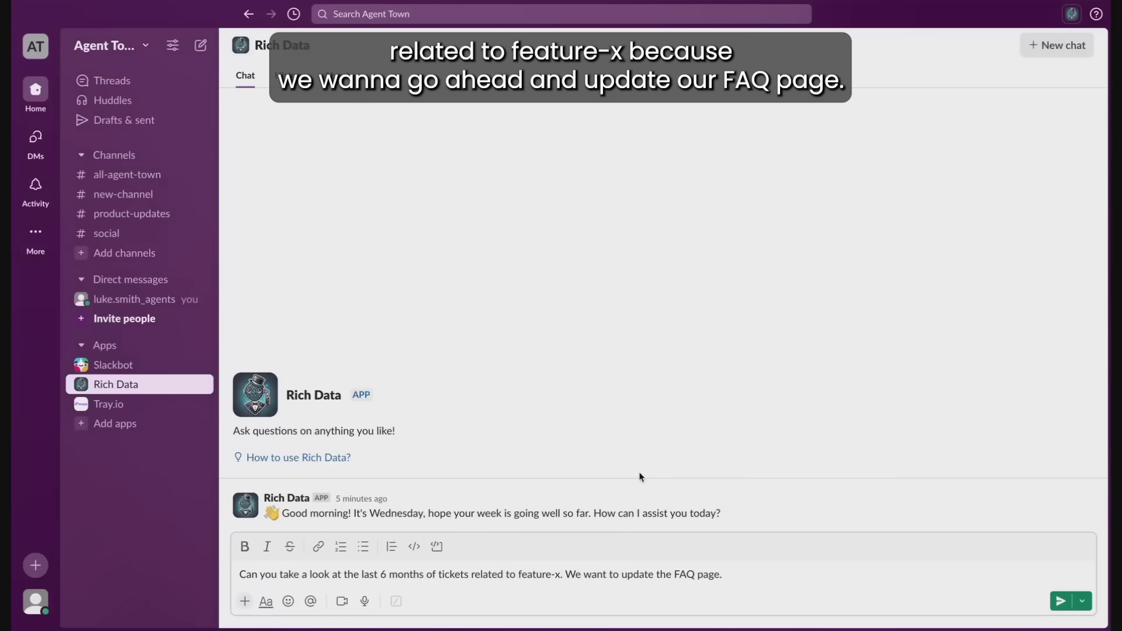
key("Return")
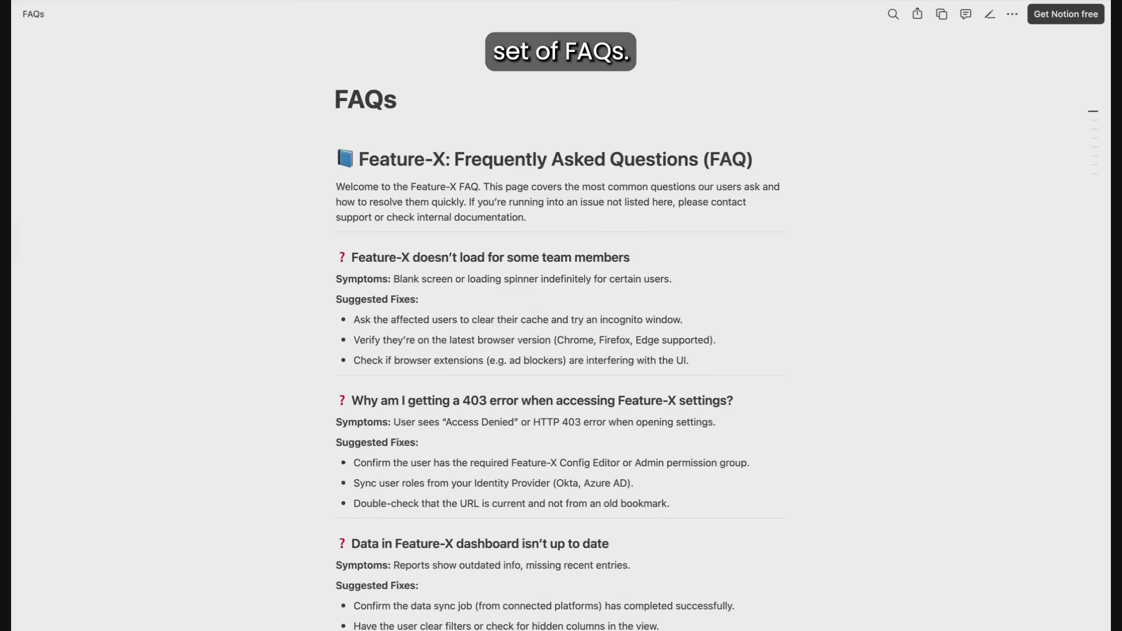
scroll(566, 330, "down", 5)
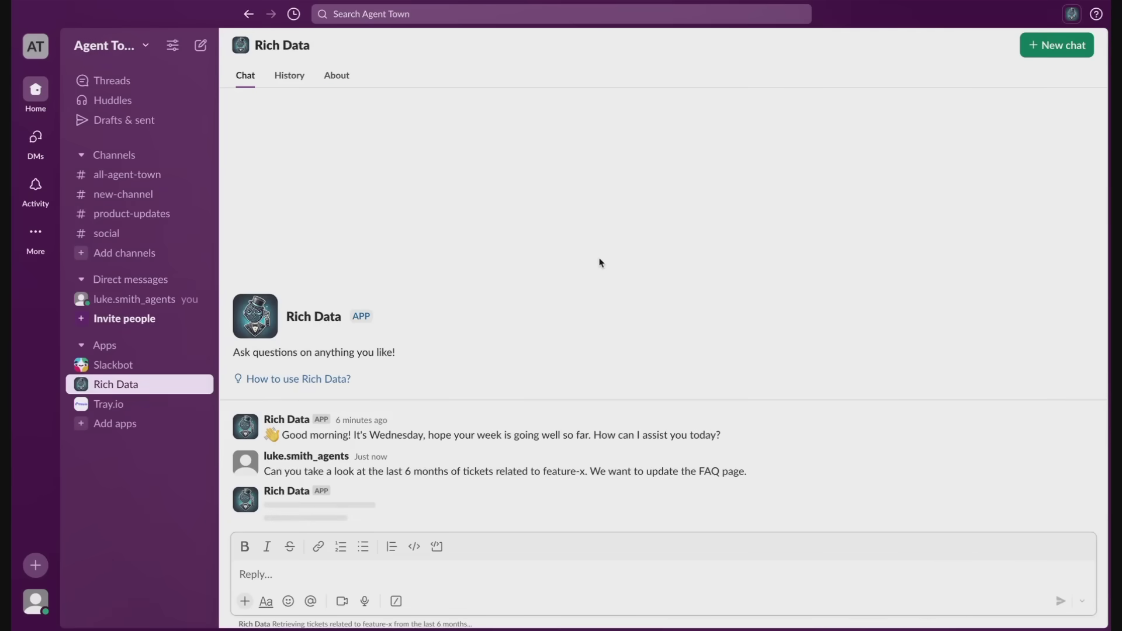
Step: Expand the Top Issues and Recommended FAQ Updates lists in Rich Data's Feature-X reply
scroll(523, 380, "down", 2)
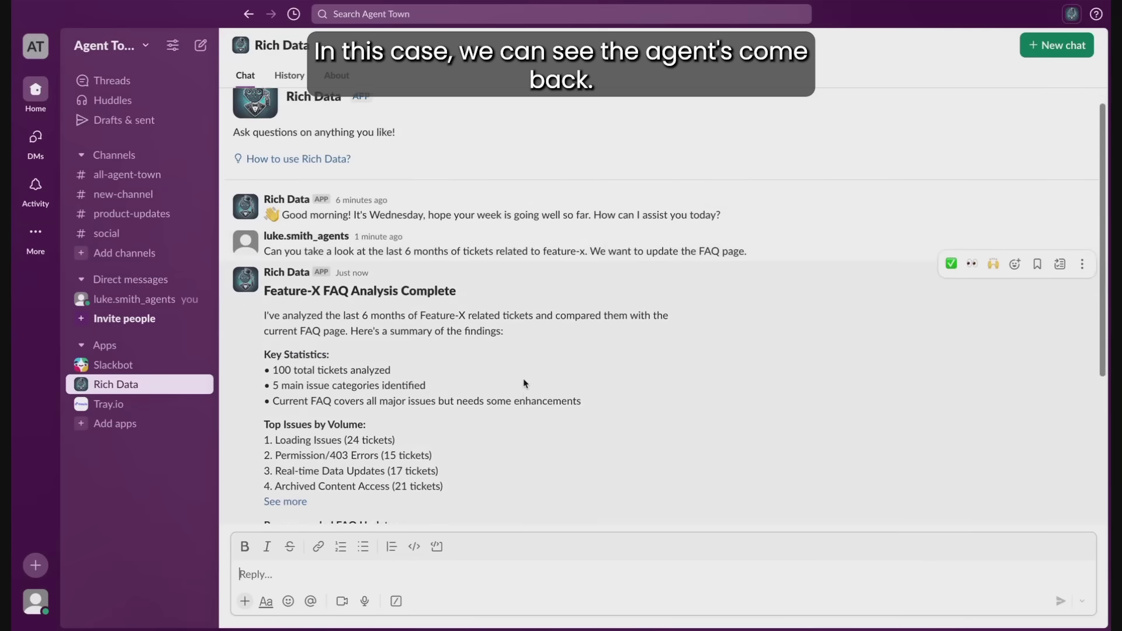
left_click_drag(258, 265, 409, 333)
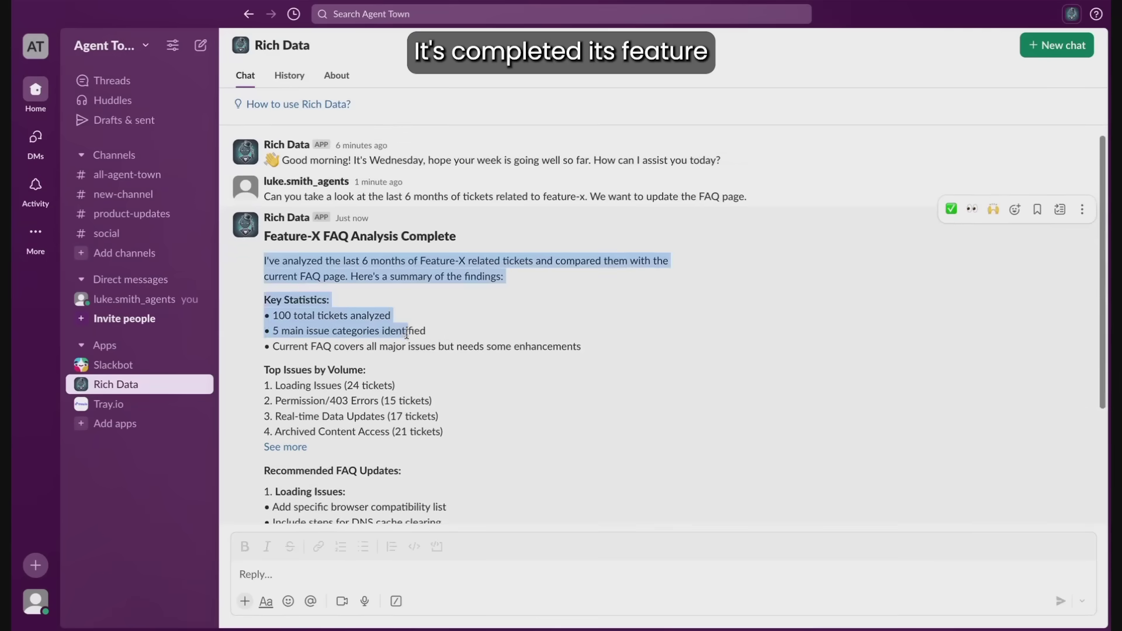
scroll(293, 254, "down", 2)
left_click(293, 254)
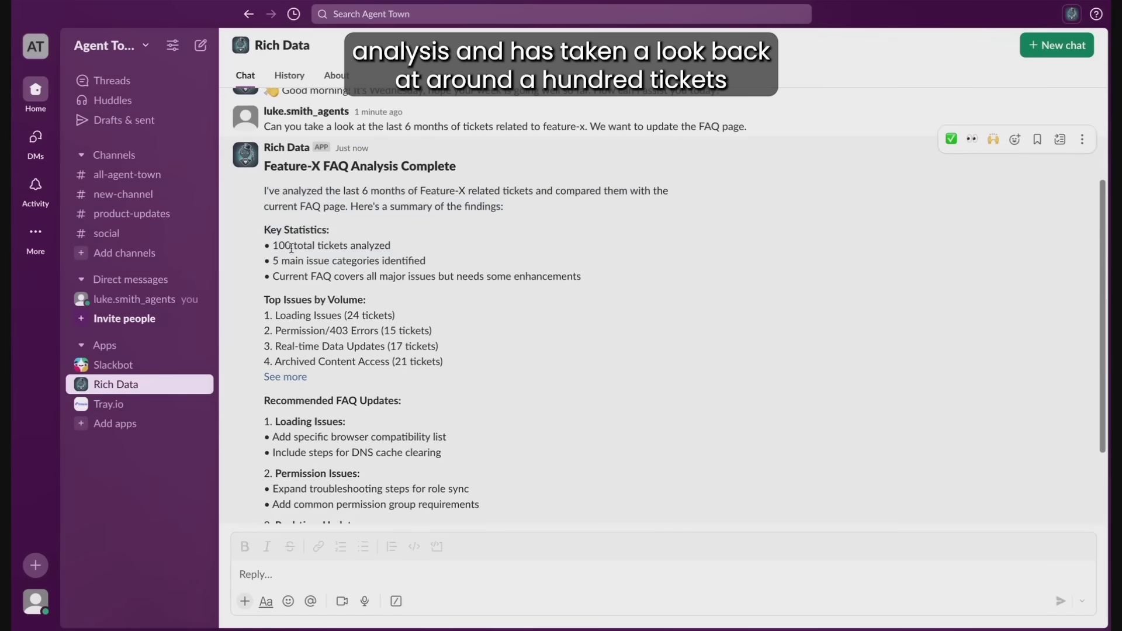
left_click(286, 377)
scroll(289, 380, "down", 2)
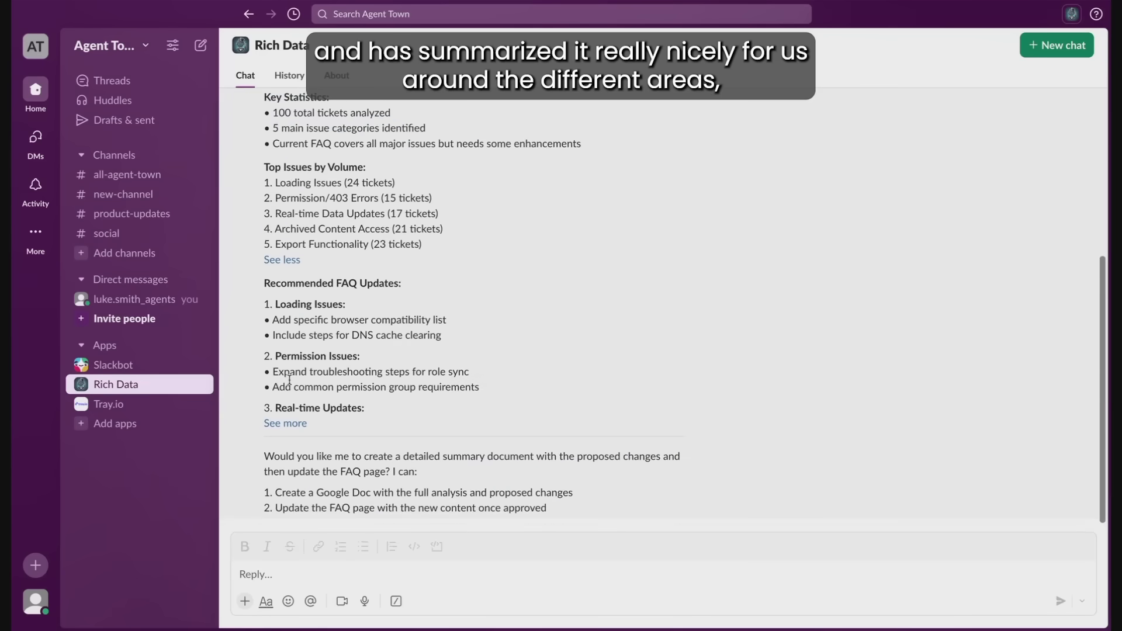
left_click(290, 427)
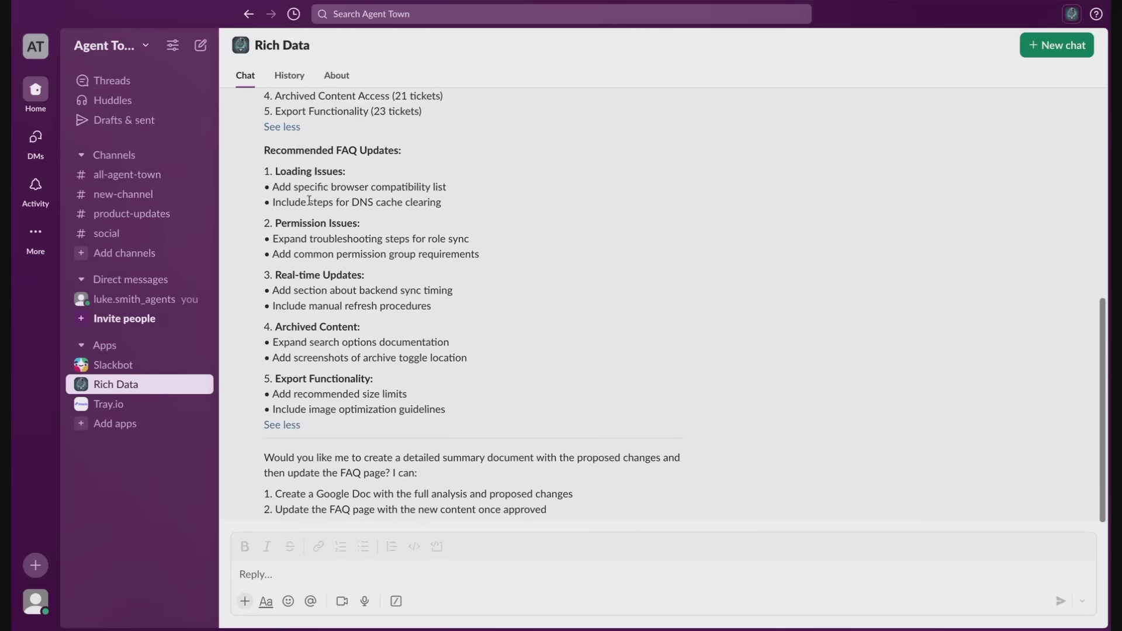
scroll(397, 197, "up", 2)
scroll(398, 197, "up", 4)
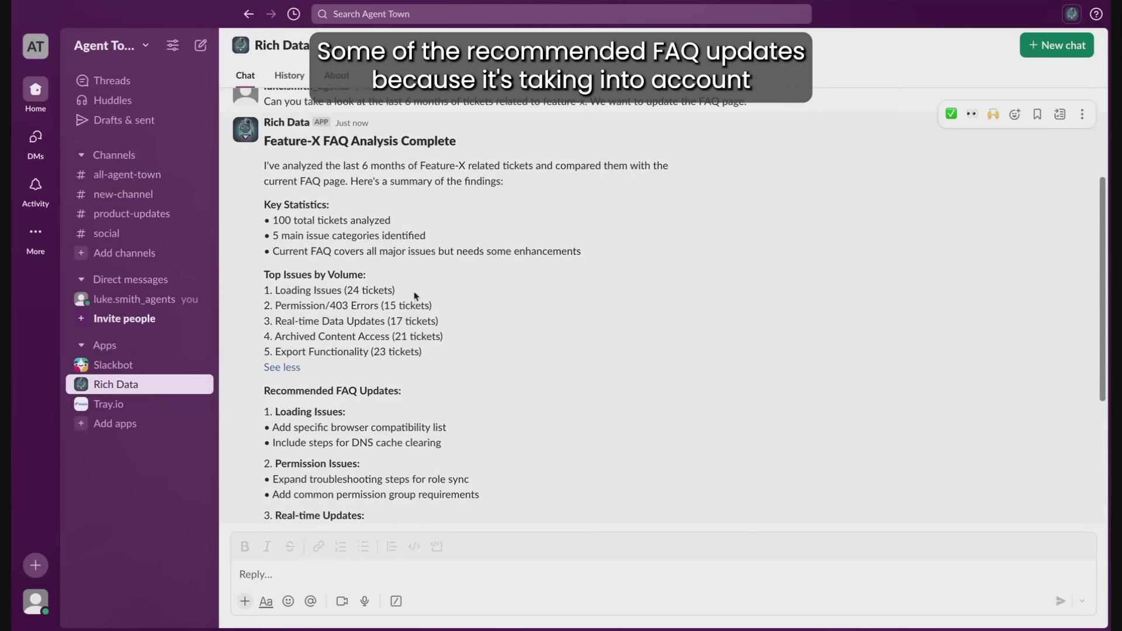
scroll(424, 334, "down", 6)
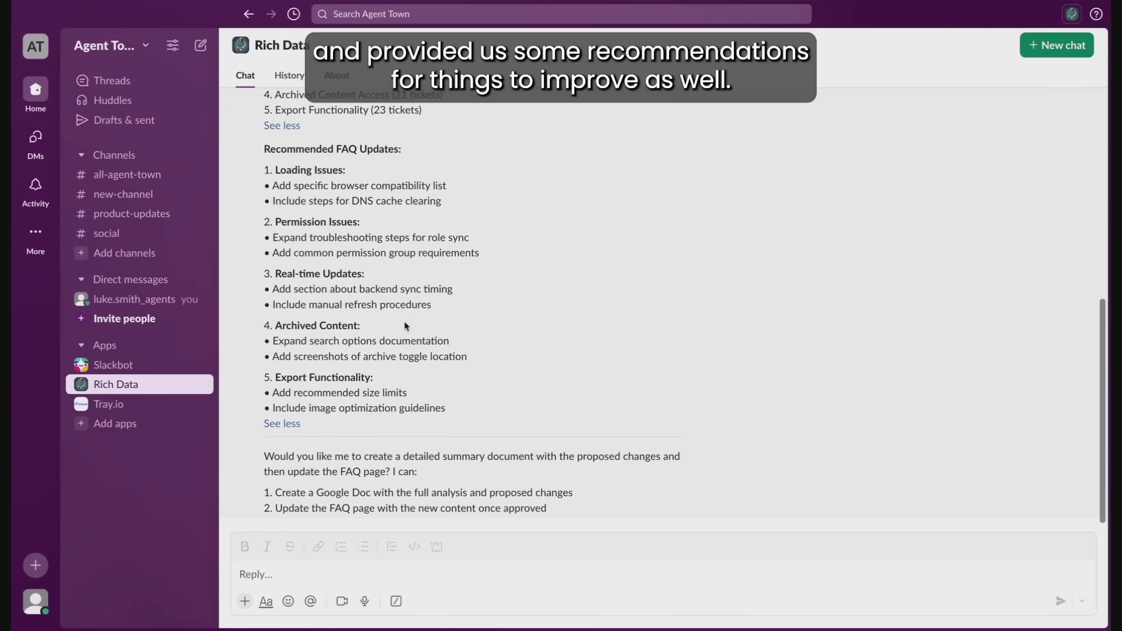
left_click(322, 575)
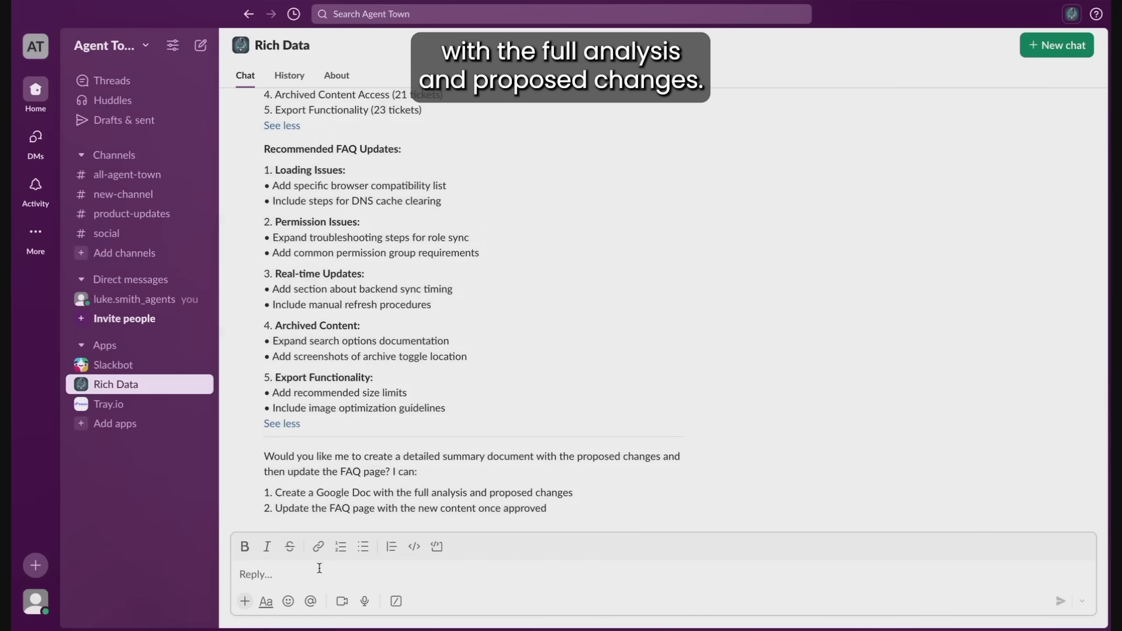
Step: Reply to Rich Data with 'Go ahead and update the FAQ page please'
type("Go ahead t")
key("BackSpace")
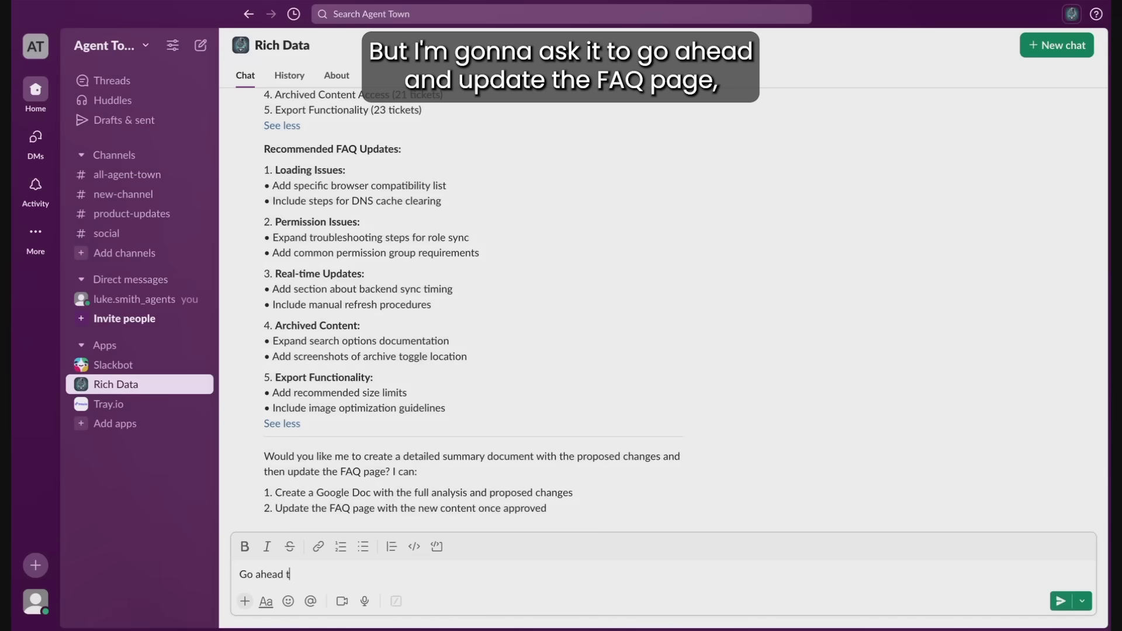
type("and update the FAQ page please")
key("Return")
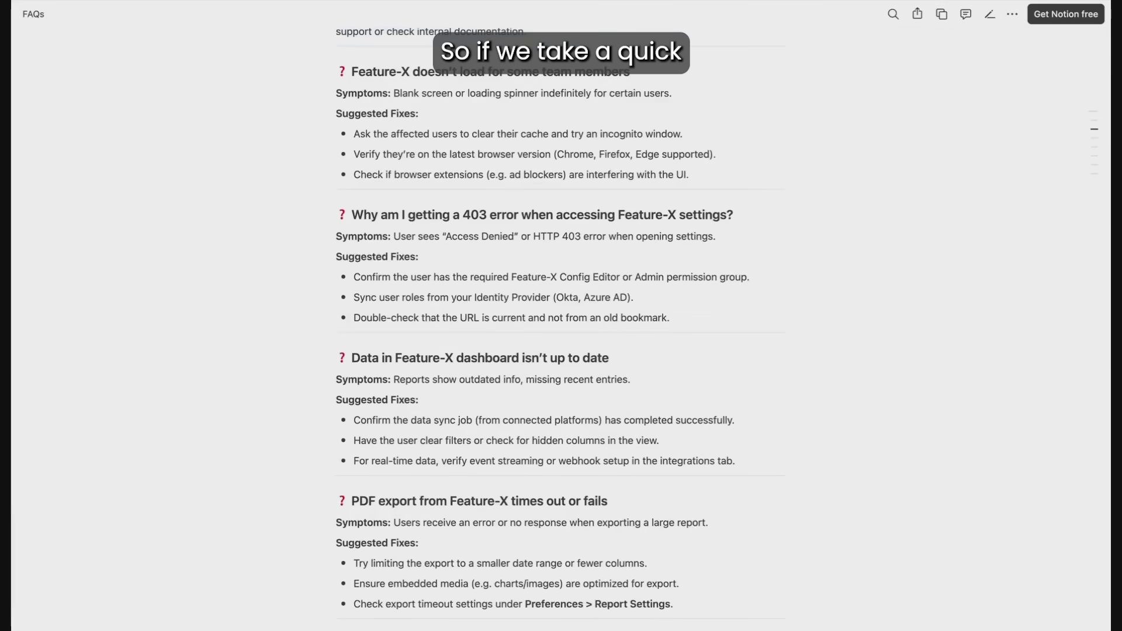
scroll(467, 303, "up", 5)
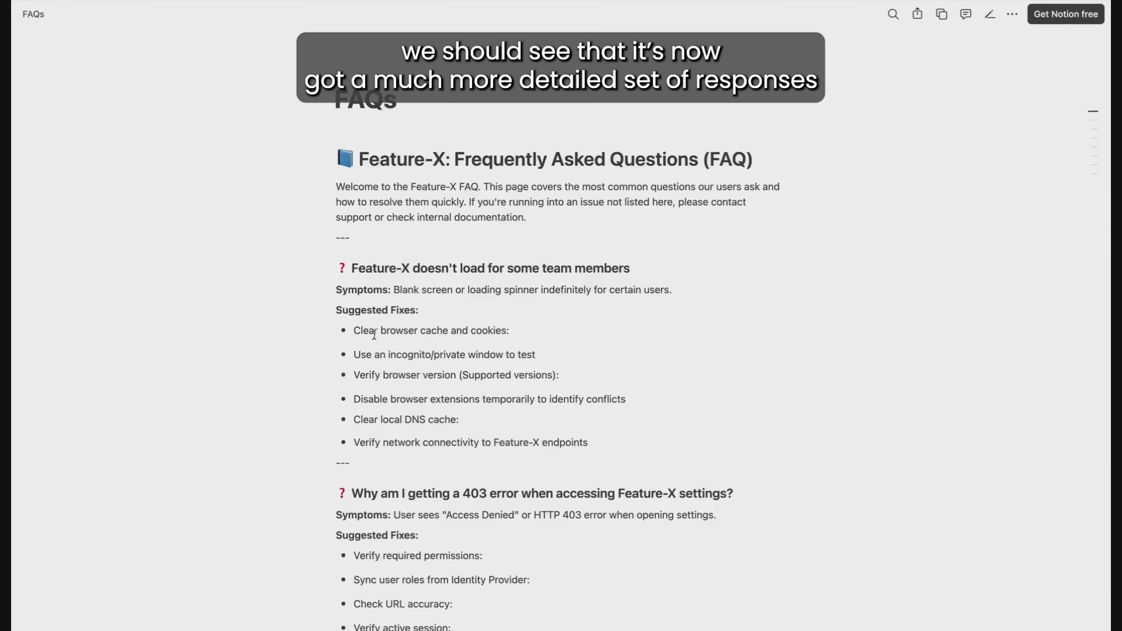
scroll(373, 374, "down", 1)
scroll(373, 391, "down", 2)
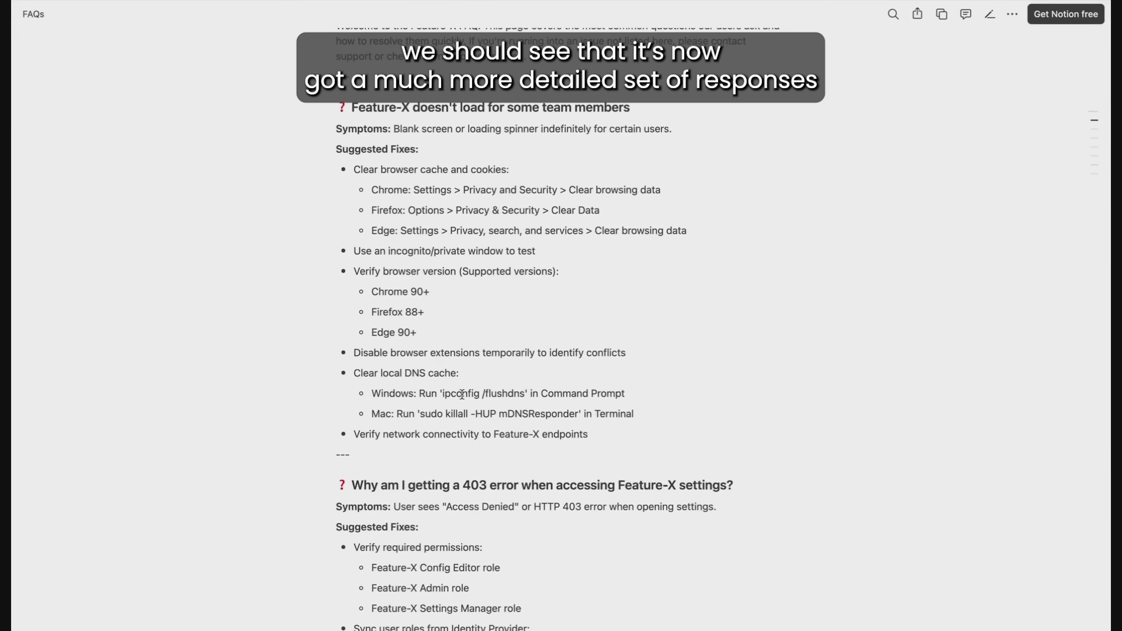
scroll(462, 416, "down", 3)
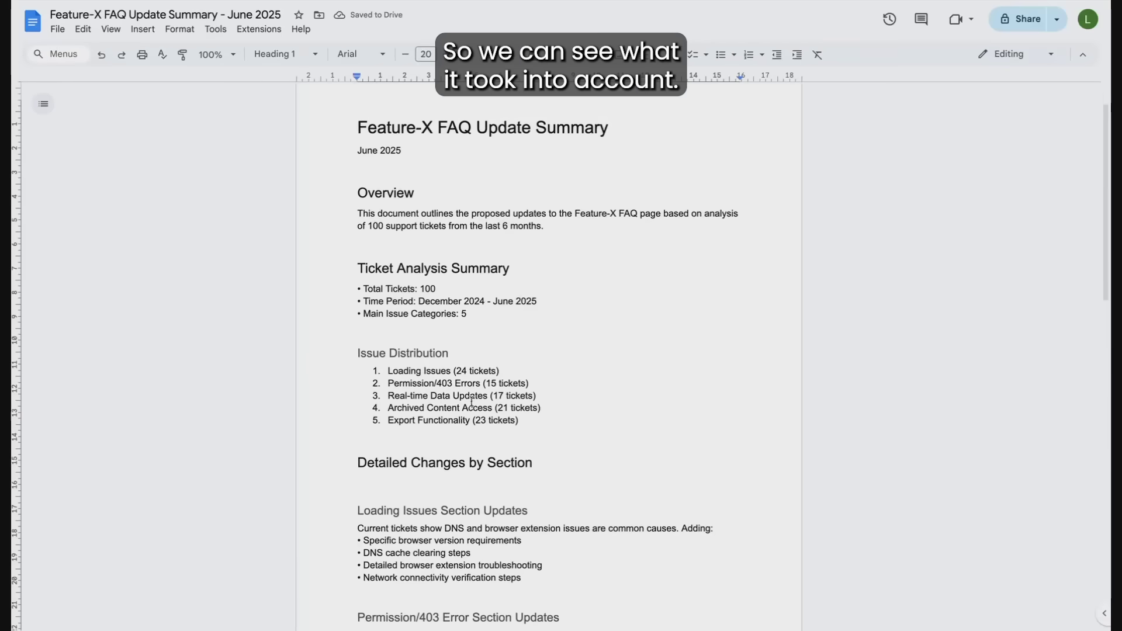
scroll(461, 350, "down", 3)
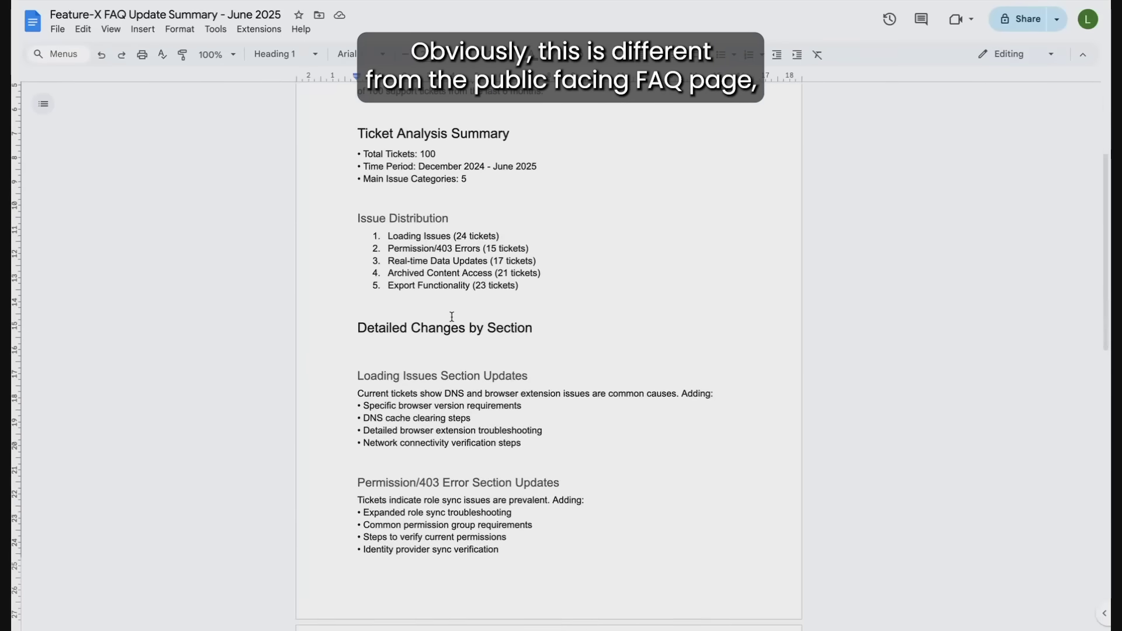
scroll(452, 316, "down", 15)
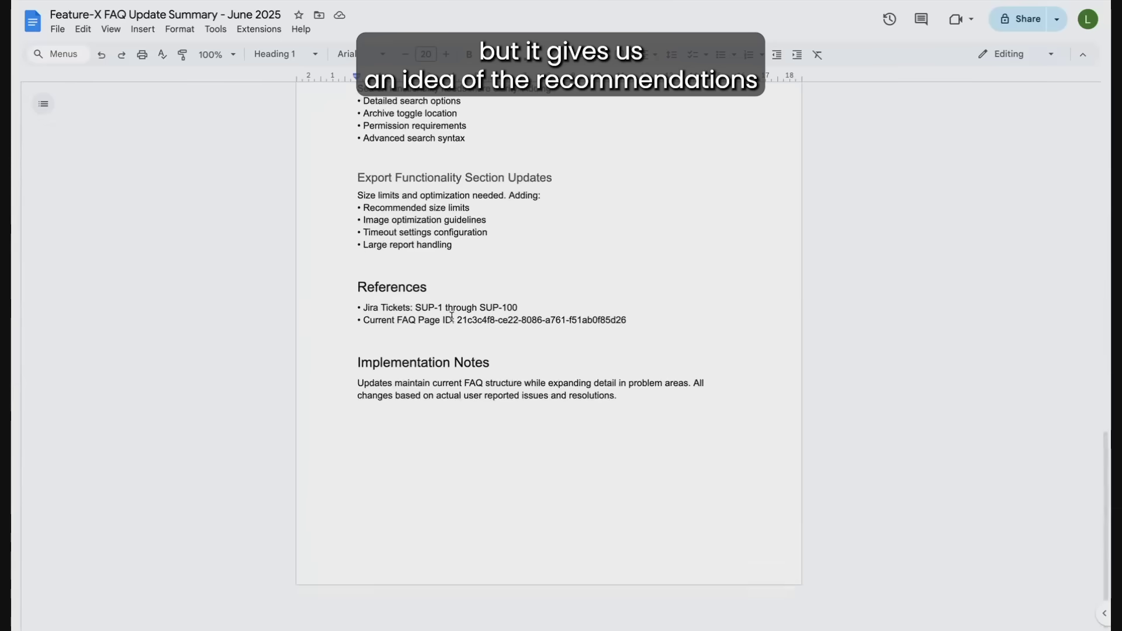
scroll(452, 316, "up", 18)
scroll(427, 319, "down", 2)
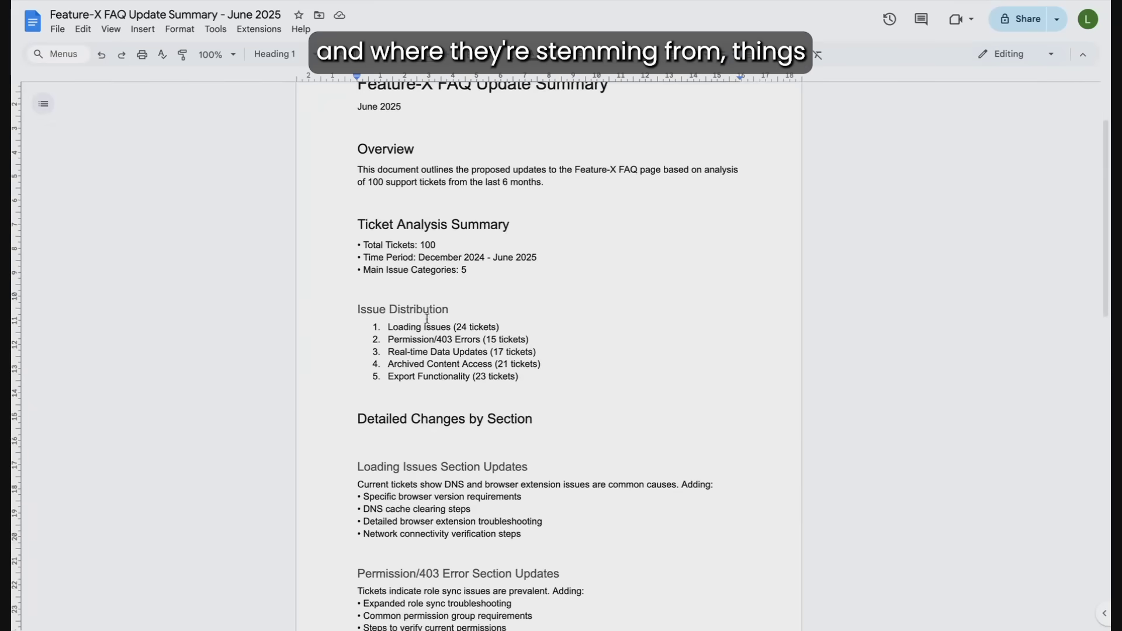
scroll(427, 319, "up", 1)
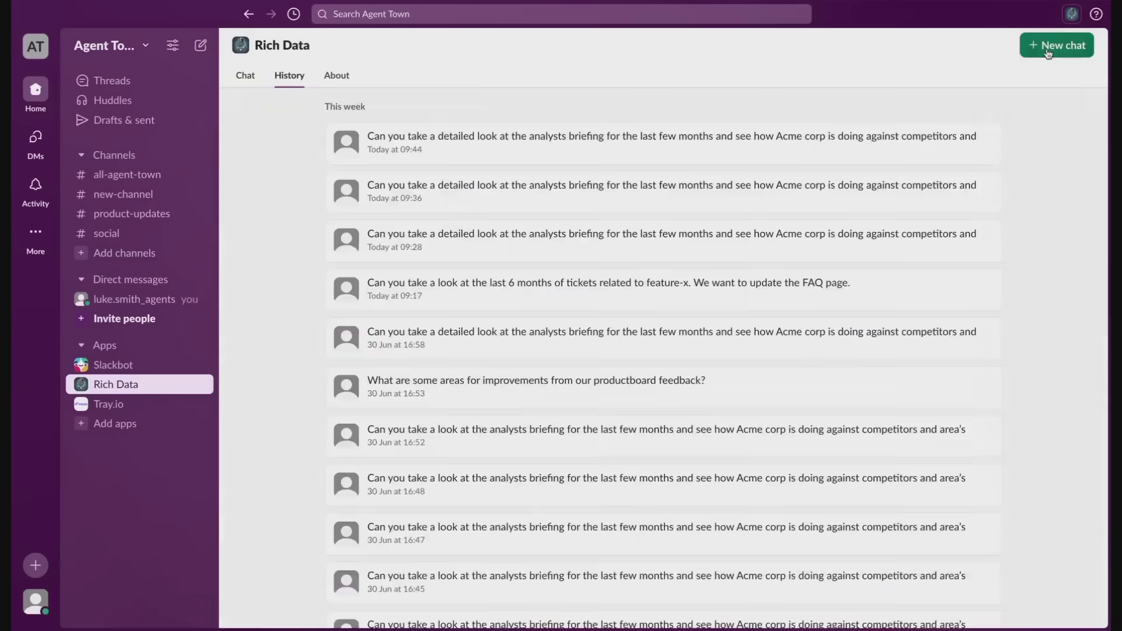
Step: In a fresh Rich Data chat, send the pasted Acme Corp analyst-briefing and ProductBoard request
left_click(1052, 47)
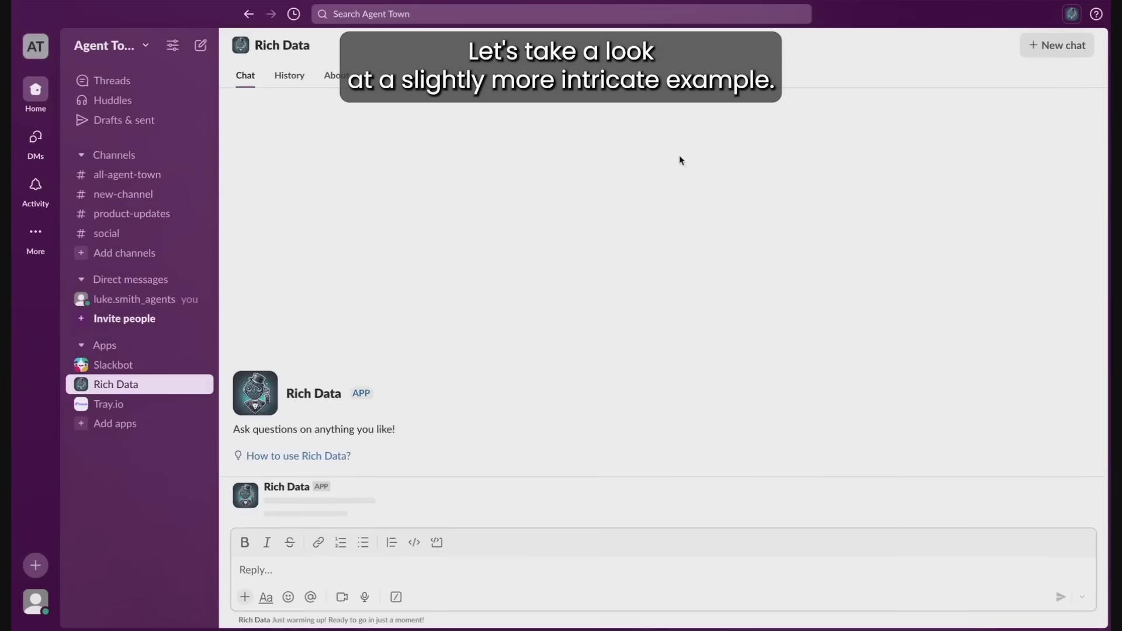
type("Can you take a detailed look at the analysts briefing for the last few months and see how Acme corp is doing against competitors and area's for improvement. Take a look and see if we have similar ProductBoard feature requests for these items as well.")
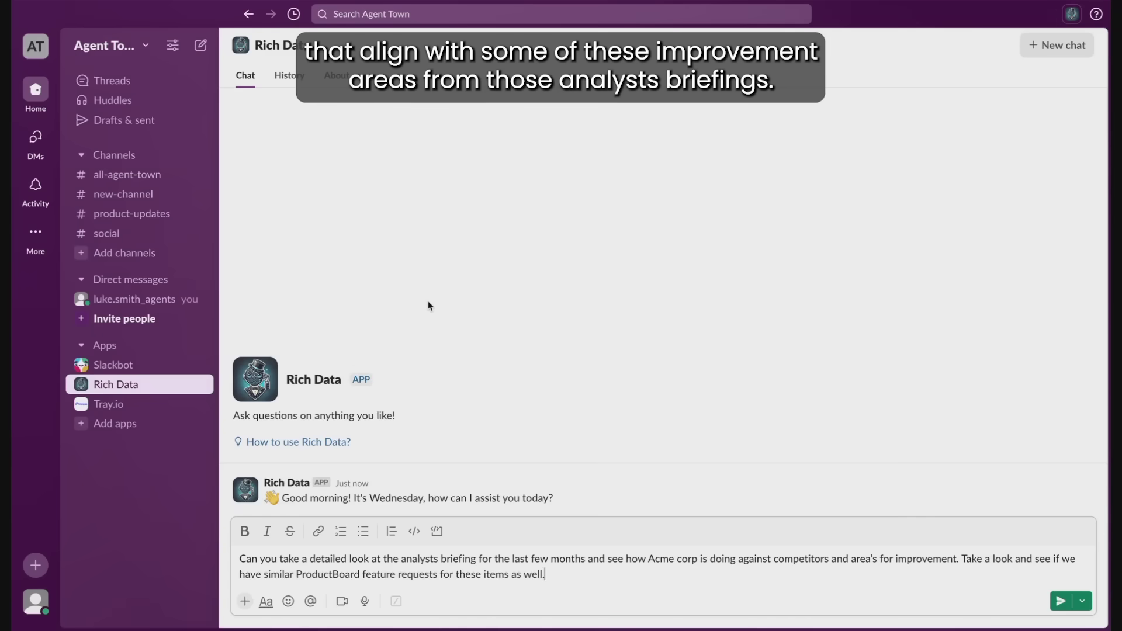
key("Return")
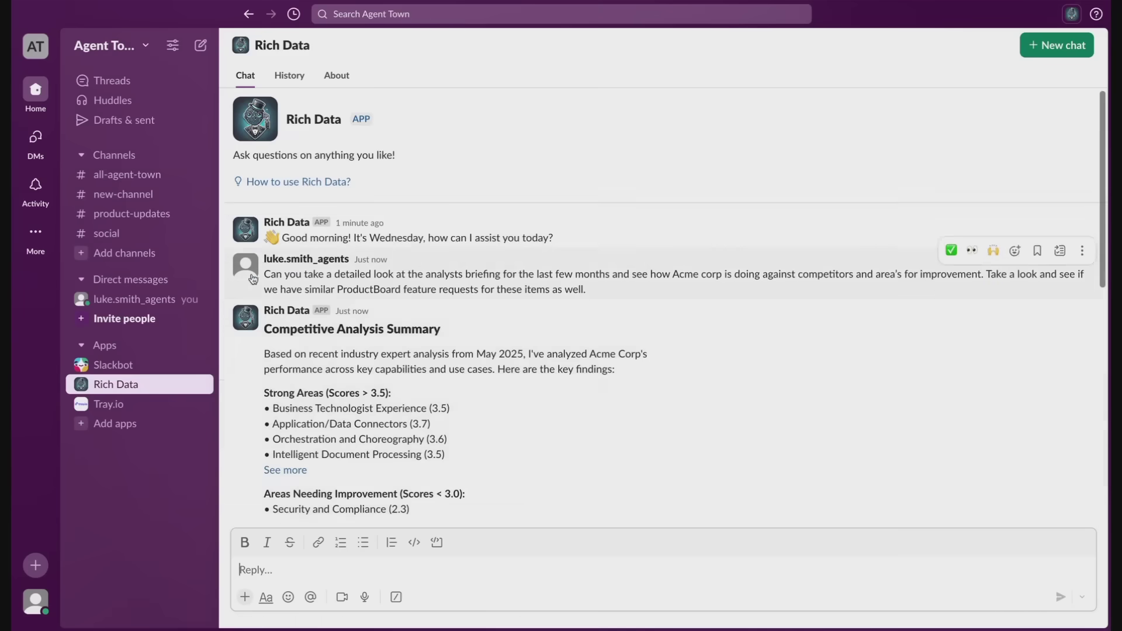
Step: Expand Strong Areas, Improvement Areas, Use Case Performance, Feature Requests and Focus Areas in the summary
scroll(404, 372, "down", 3)
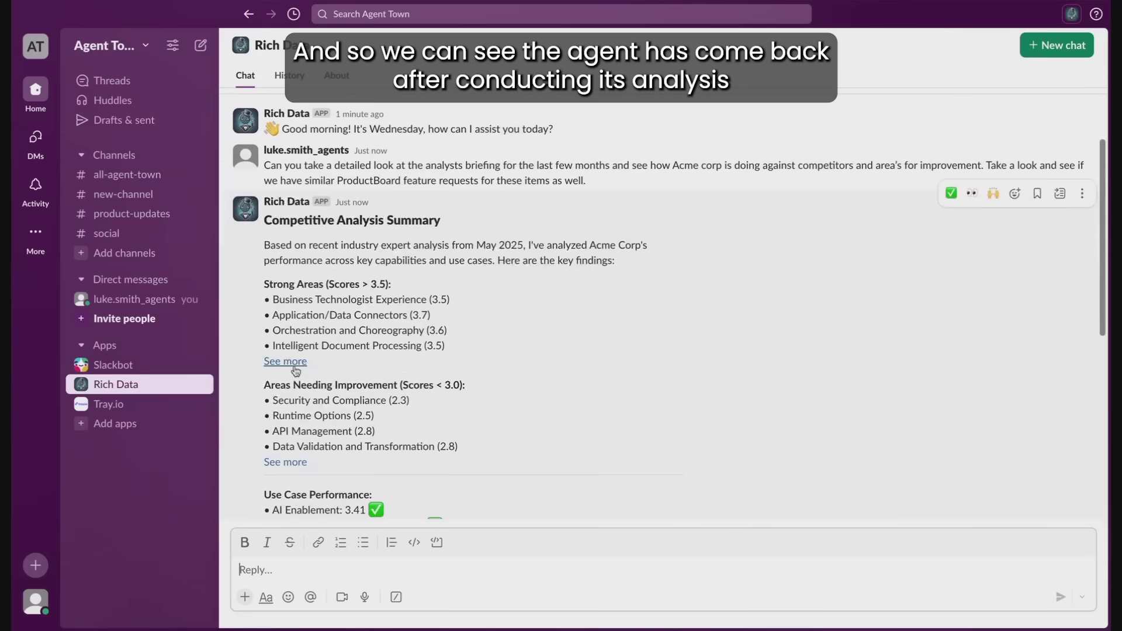
left_click(288, 361)
scroll(286, 360, "down", 2)
left_click(285, 421)
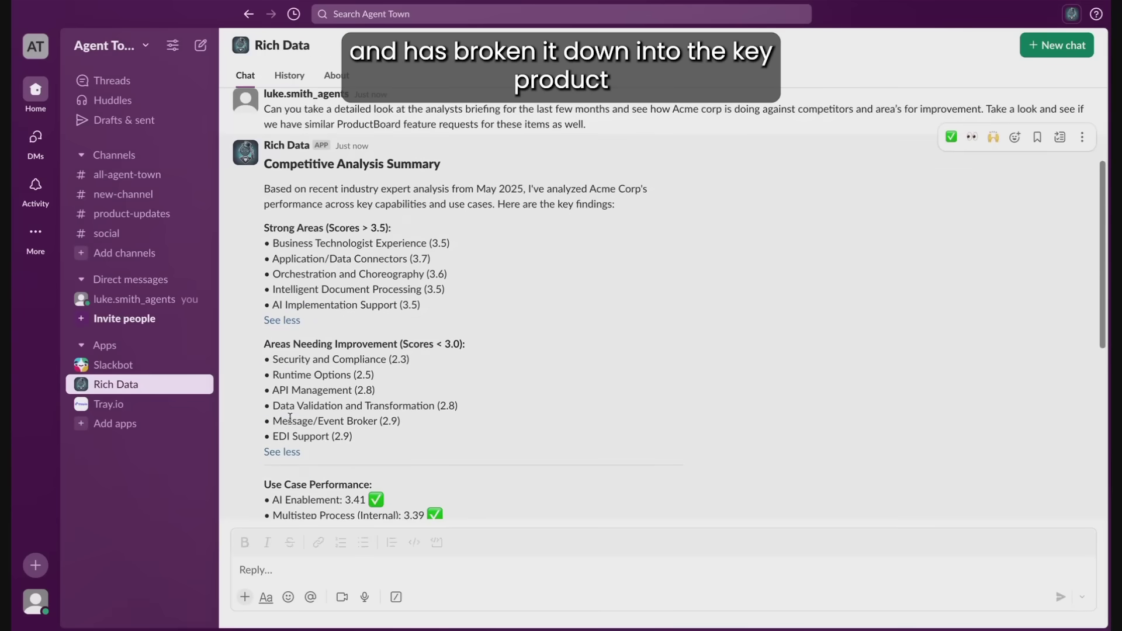
scroll(524, 370, "down", 4)
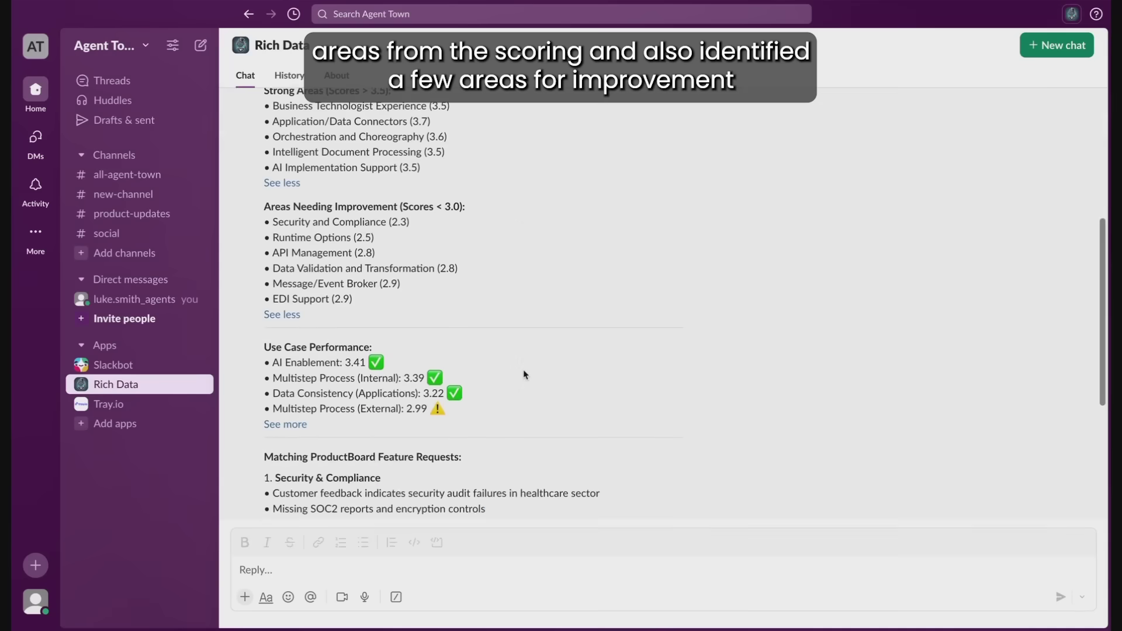
left_click(282, 428)
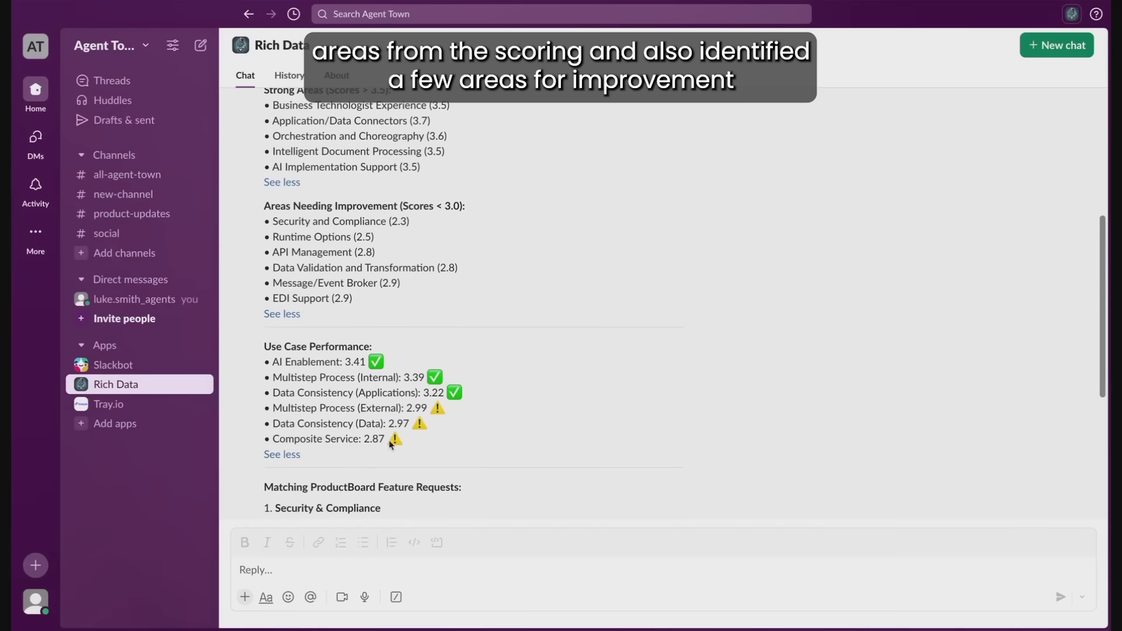
scroll(412, 436, "down", 7)
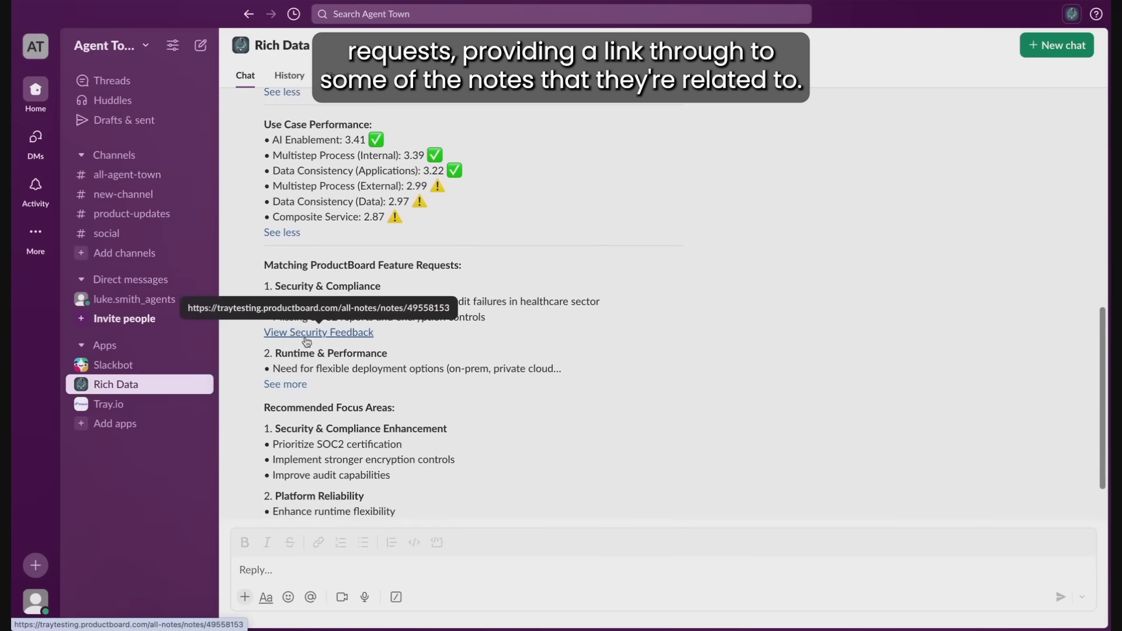
left_click(284, 384)
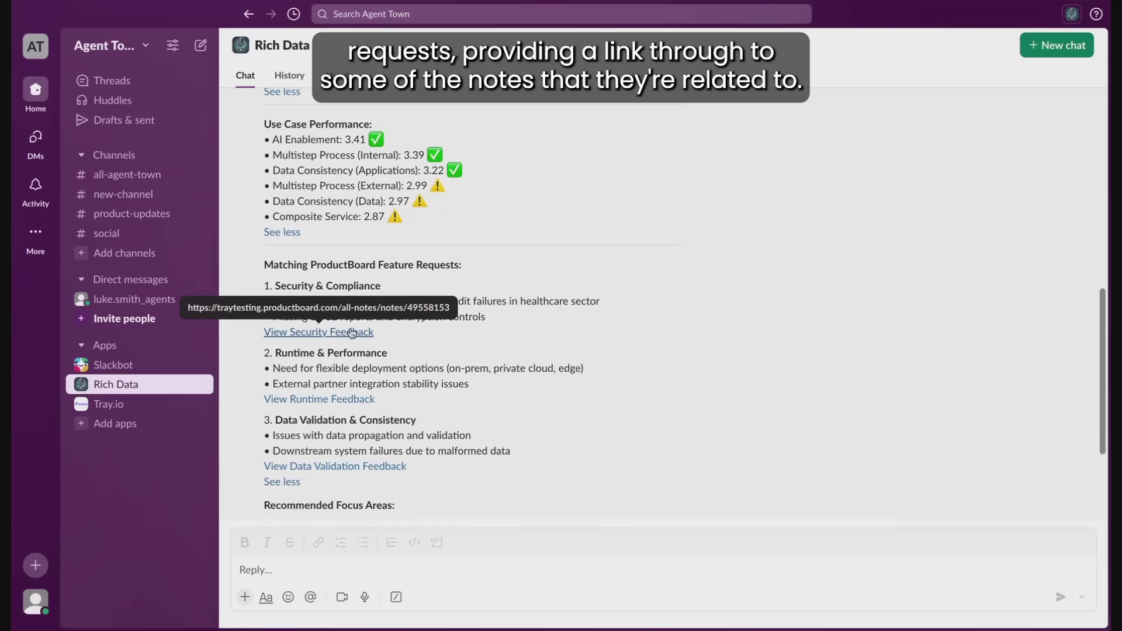
scroll(411, 388, "down", 3)
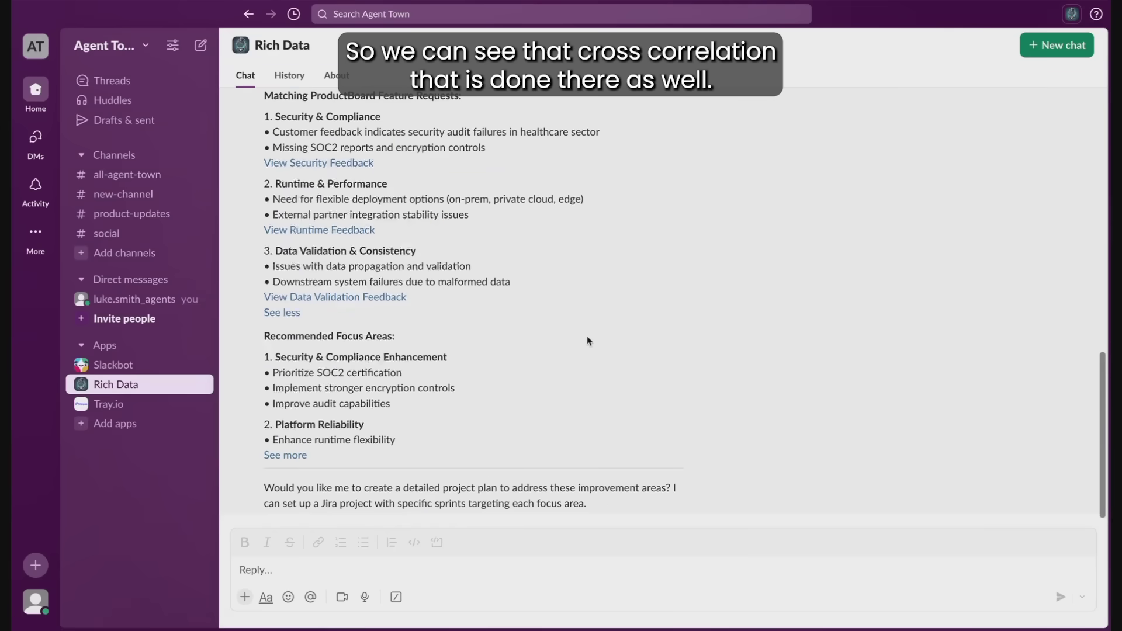
left_click(284, 456)
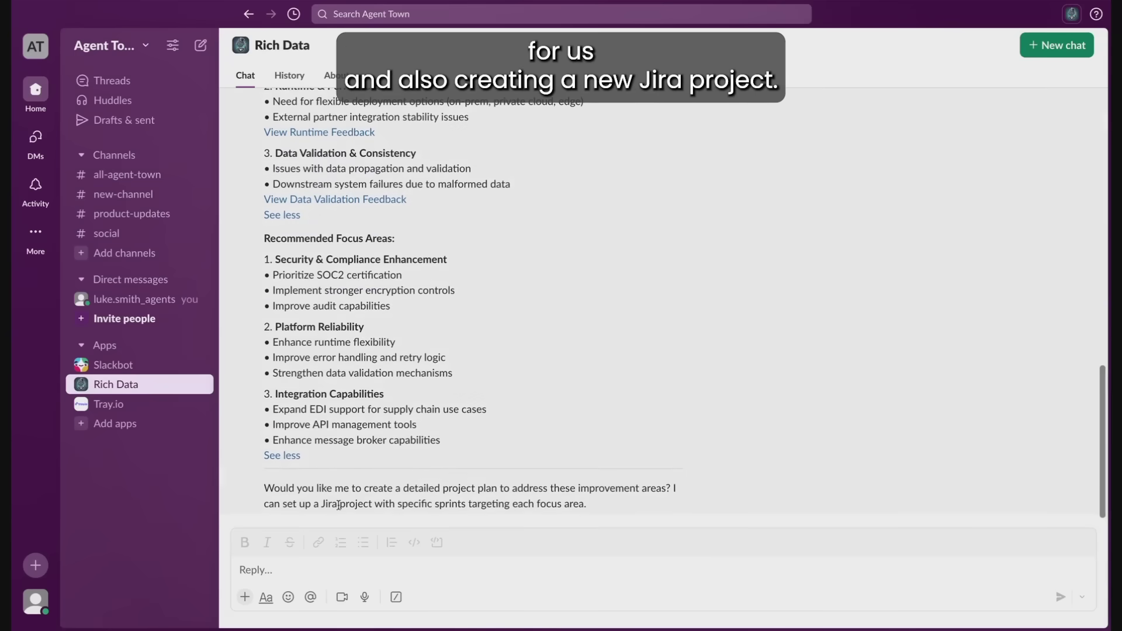
Step: Reply to Rich Data with 'Please create this as a jira project'
left_click(309, 567)
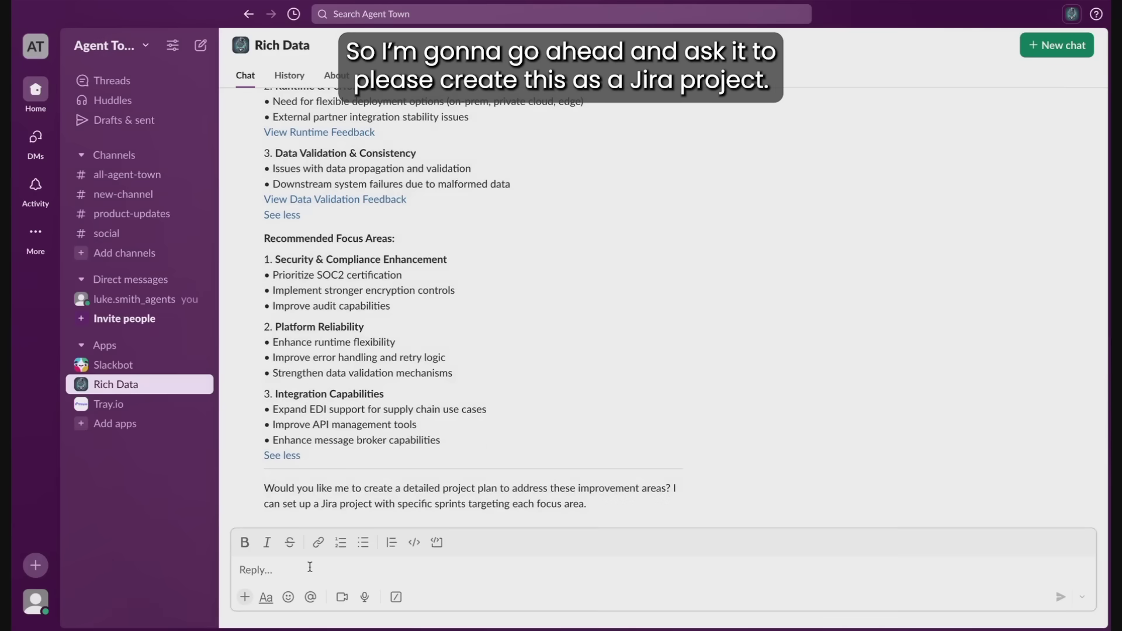
type("Please create this")
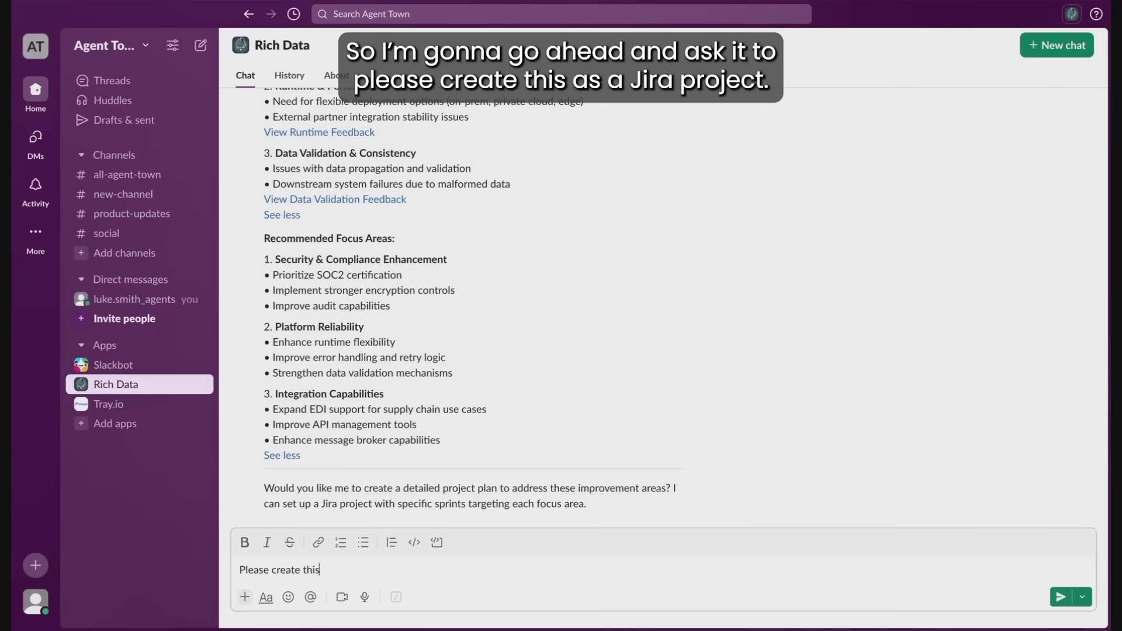
type(" as a jira project")
key("Return")
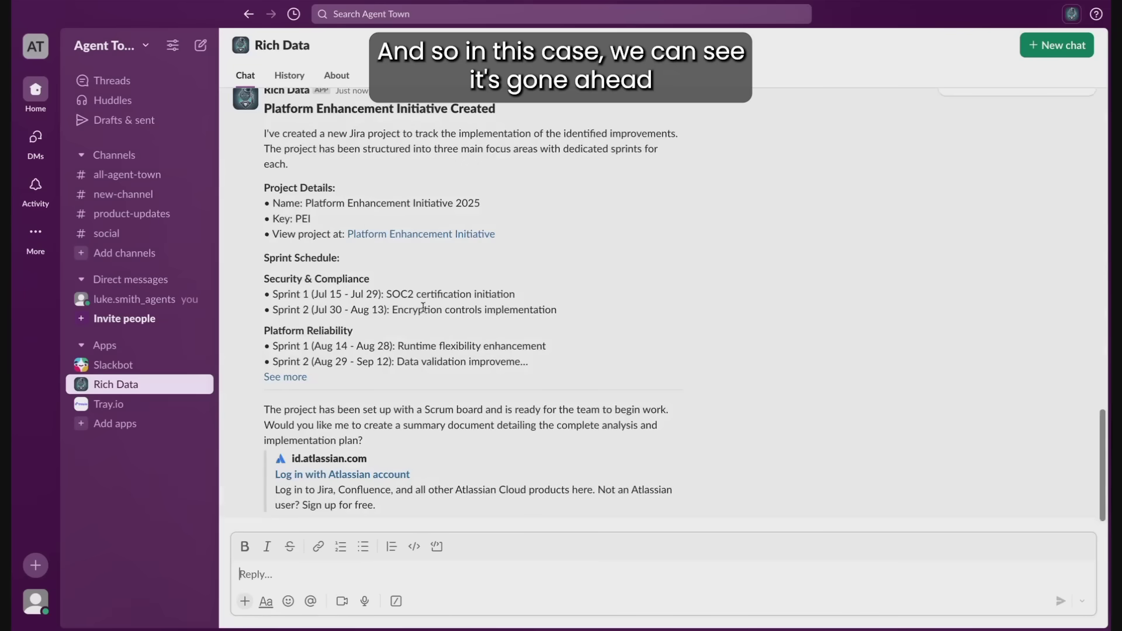
Step: Show all six PEI sprints, then check Tray.io's project announcement in #product-updates
left_click(289, 378)
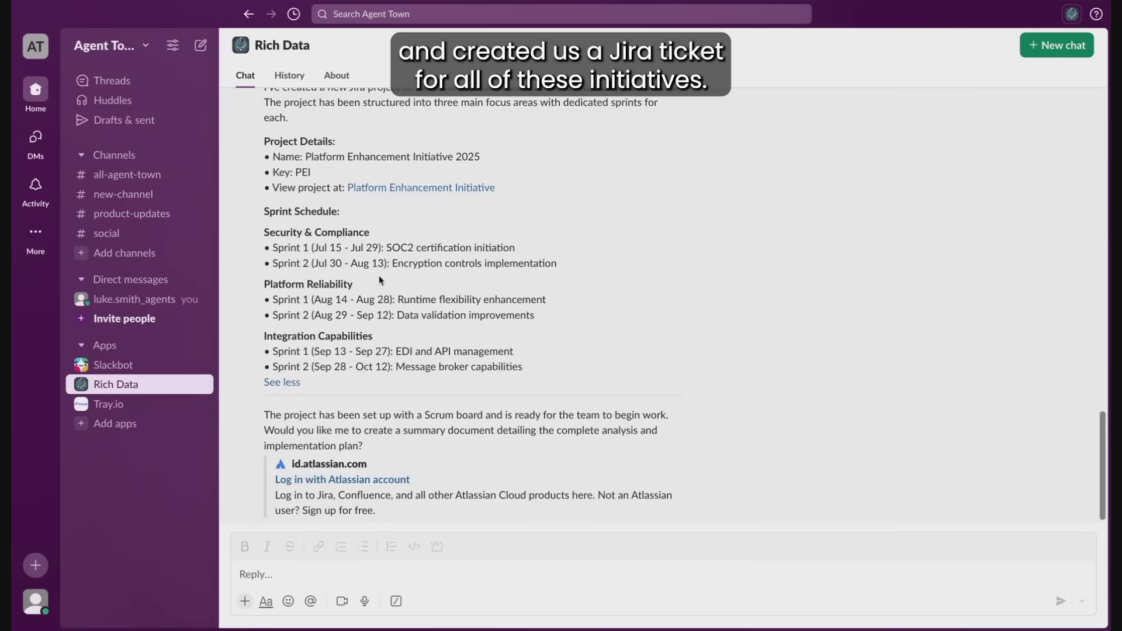
scroll(386, 281, "up", 2)
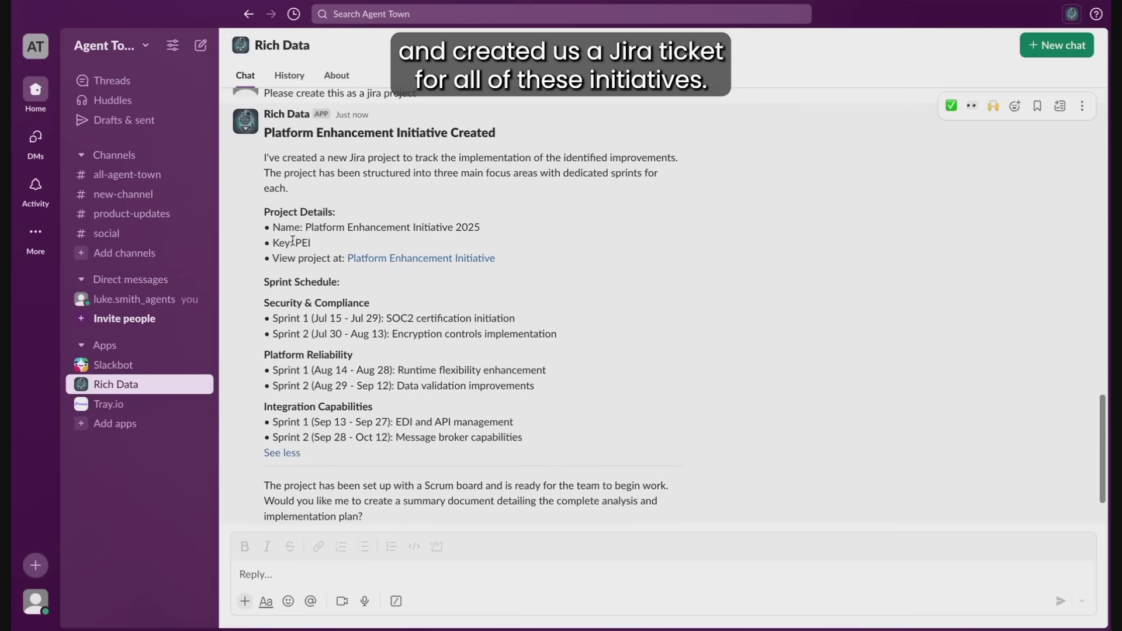
double_click(298, 243)
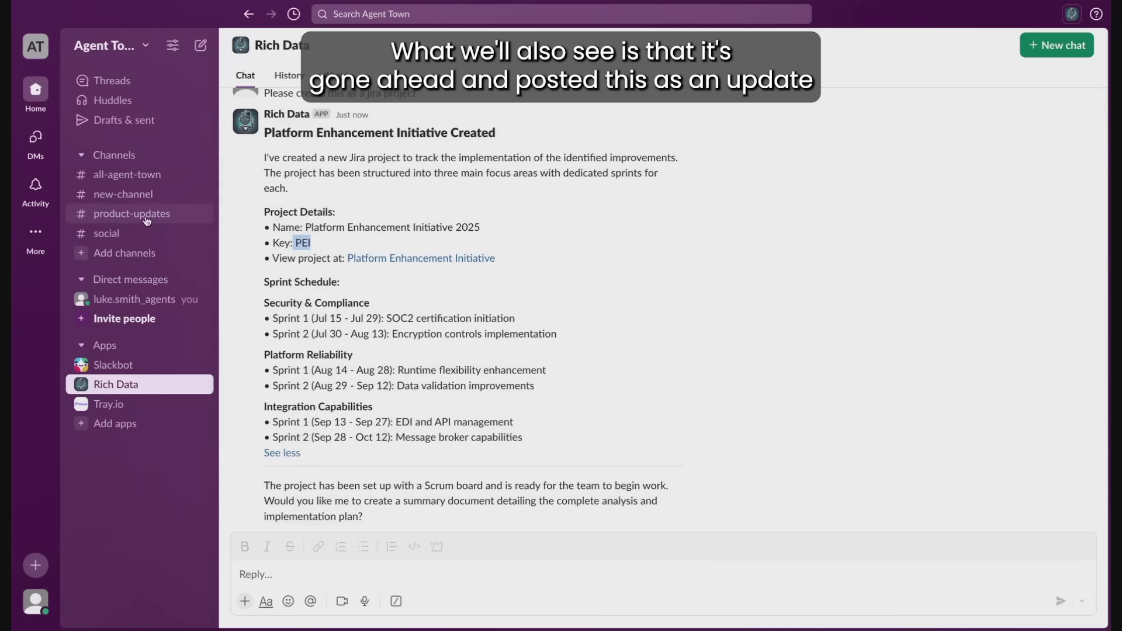
left_click(146, 220)
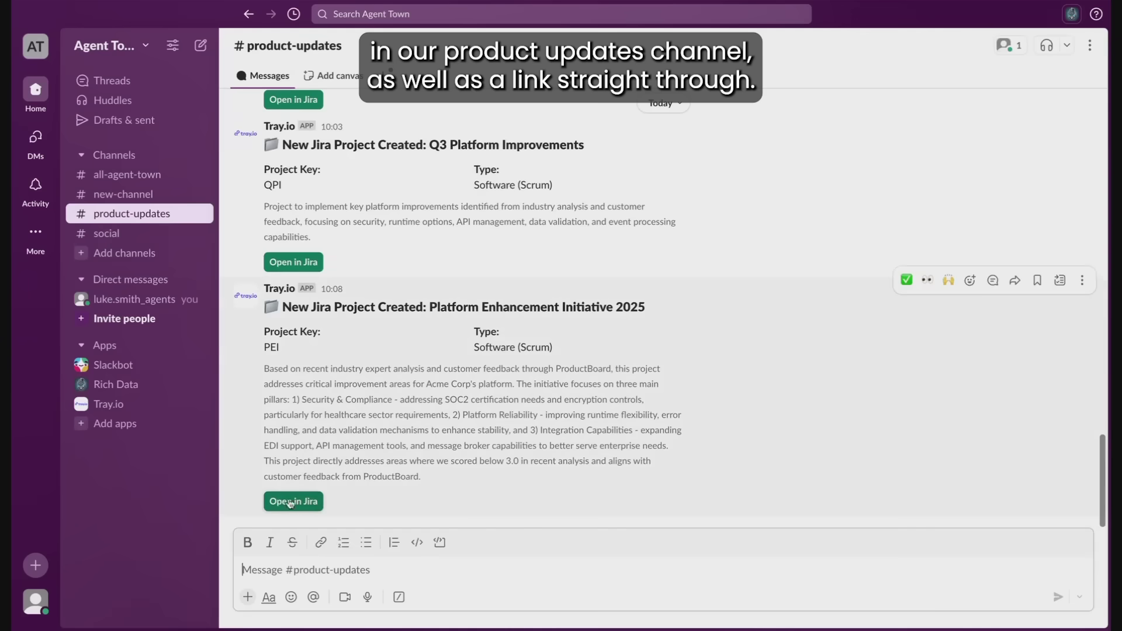
left_click(115, 384)
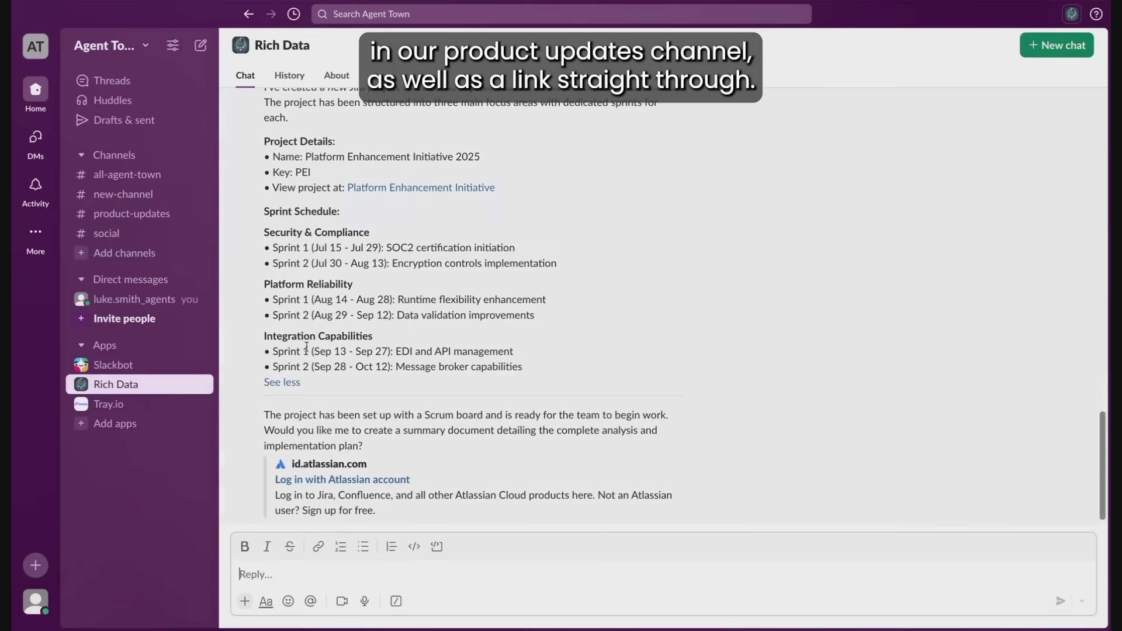
Step: Open the Platform Enhancement Initiative in Jira and view its six sprint epics on the Timeline
left_click(439, 188)
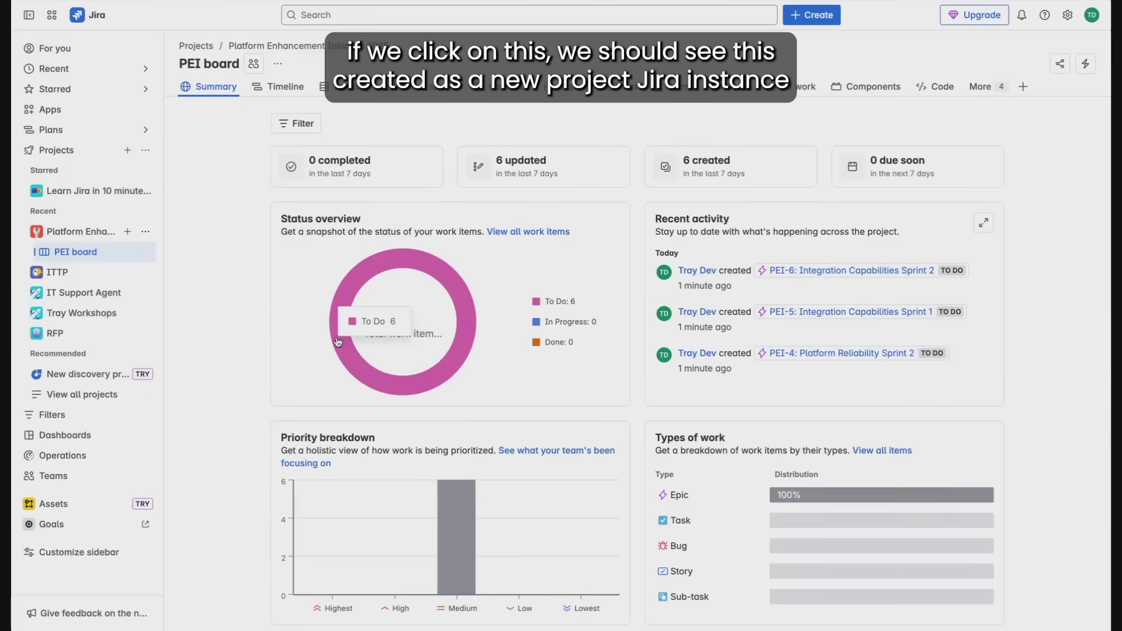
left_click(264, 86)
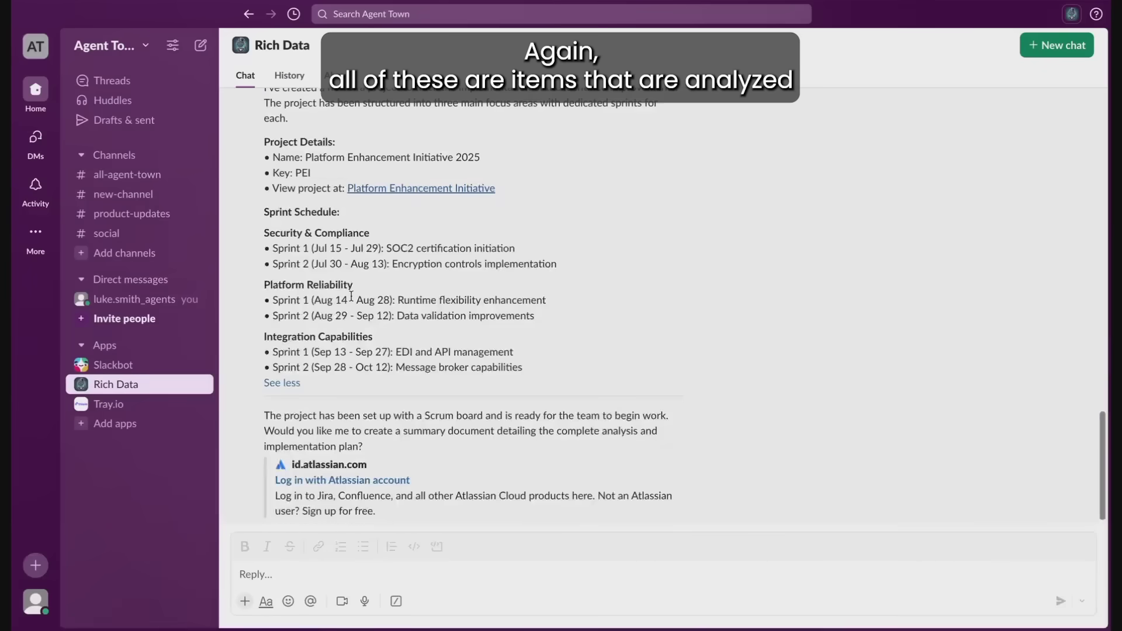
scroll(351, 297, "up", 6)
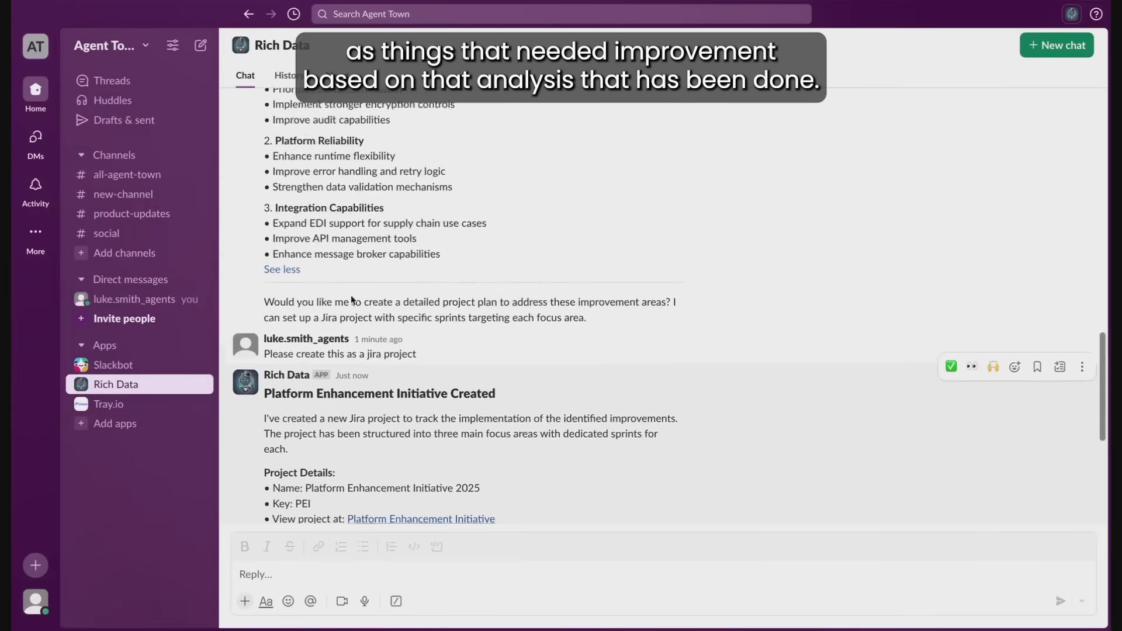
scroll(351, 299, "up", 3)
scroll(352, 299, "down", 8)
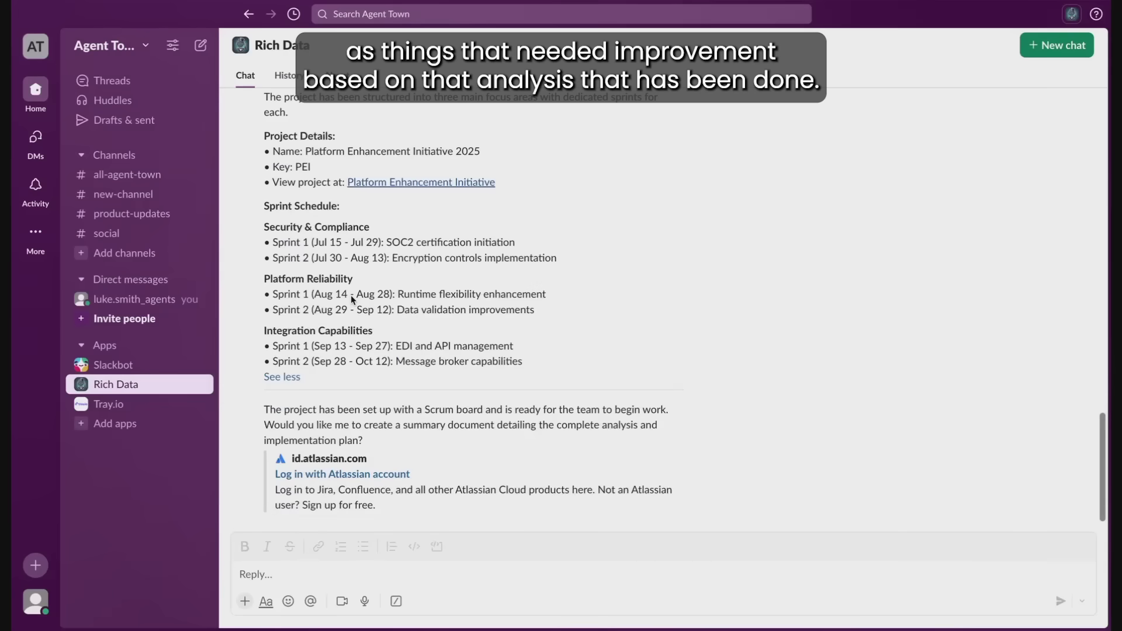